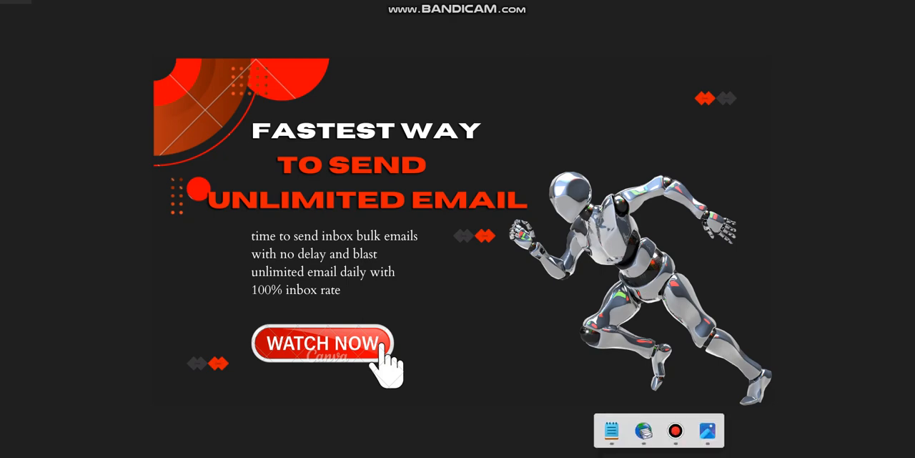
Step: Bring the Gammadyne Mailer window to the front from the taskbar
{"action": "left_click", "coordinate": [644, 431]}
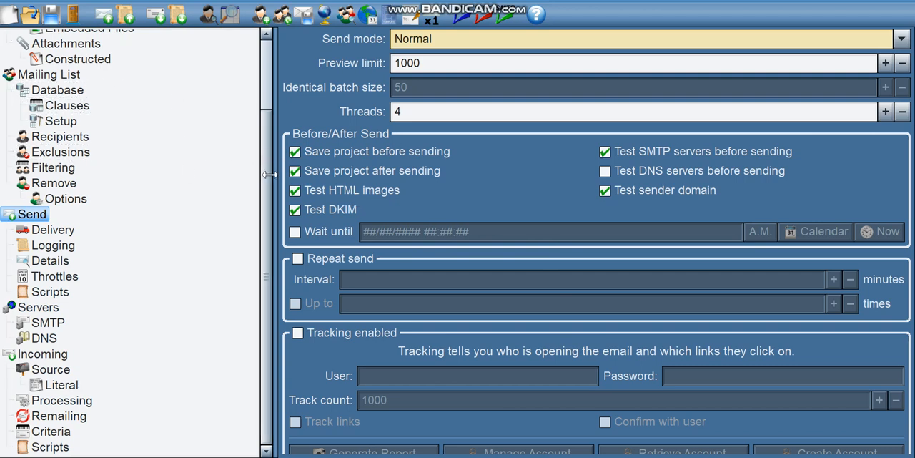
{"action": "left_click_drag", "start_coordinate": [266, 154], "coordinate": [266, 92]}
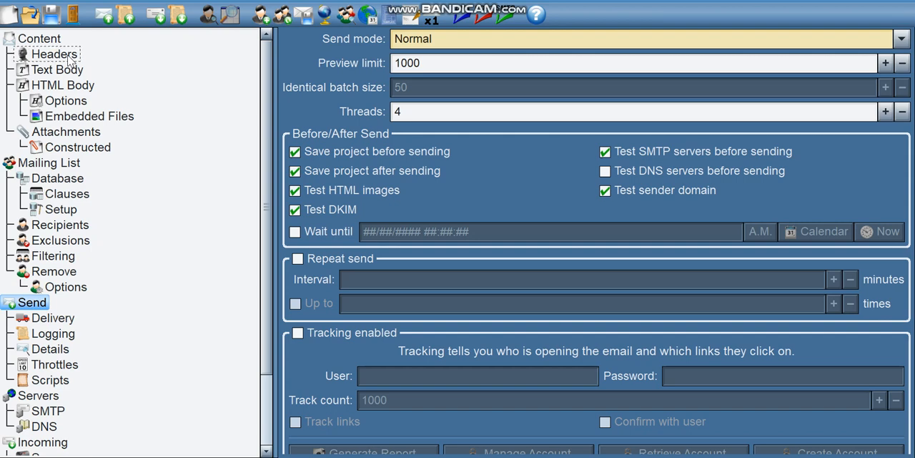
Step: Review the Headers sender address and glance at the Notepad recipient list, then minimize it
{"action": "left_click", "coordinate": [54, 54]}
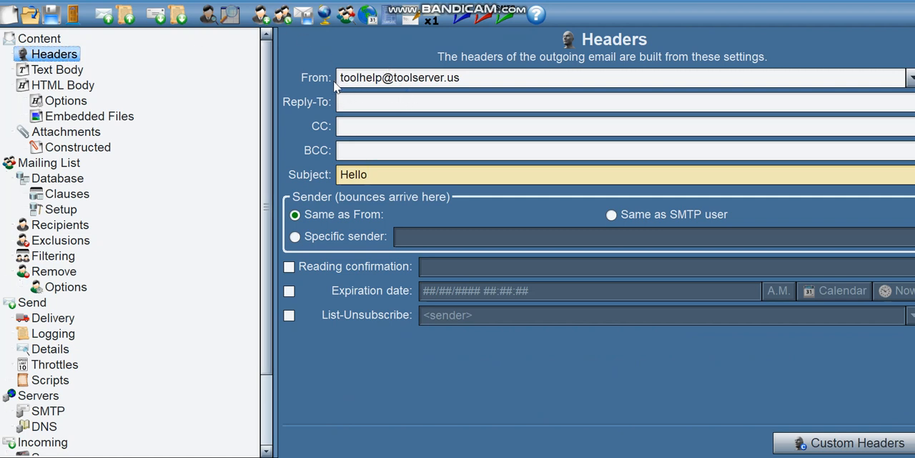
{"action": "left_click_drag", "start_coordinate": [477, 77], "coordinate": [334, 81]}
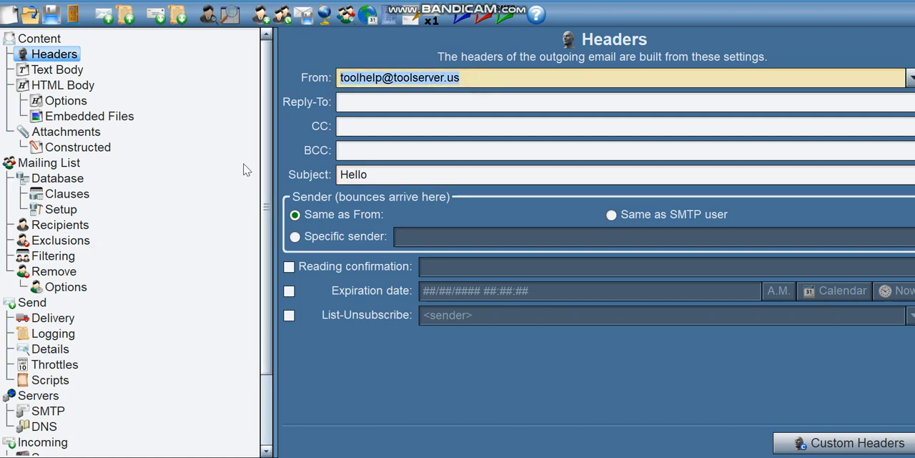
{"action": "left_click", "coordinate": [500, 236]}
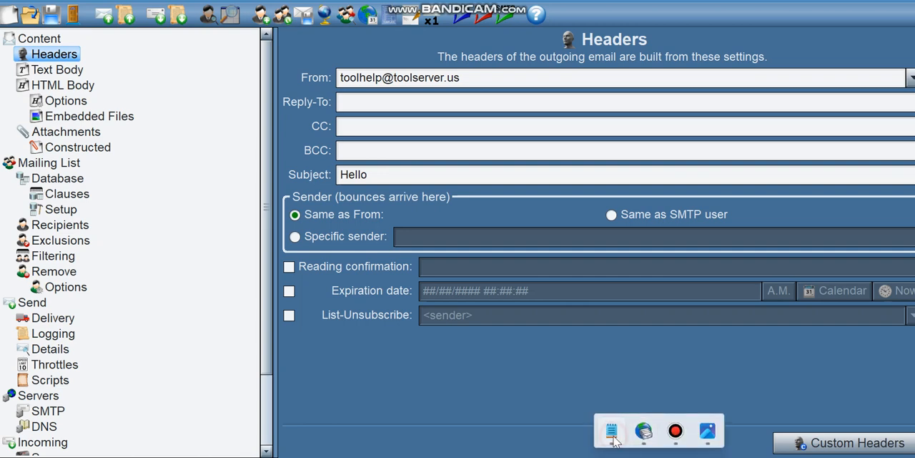
{"action": "left_click", "coordinate": [612, 433]}
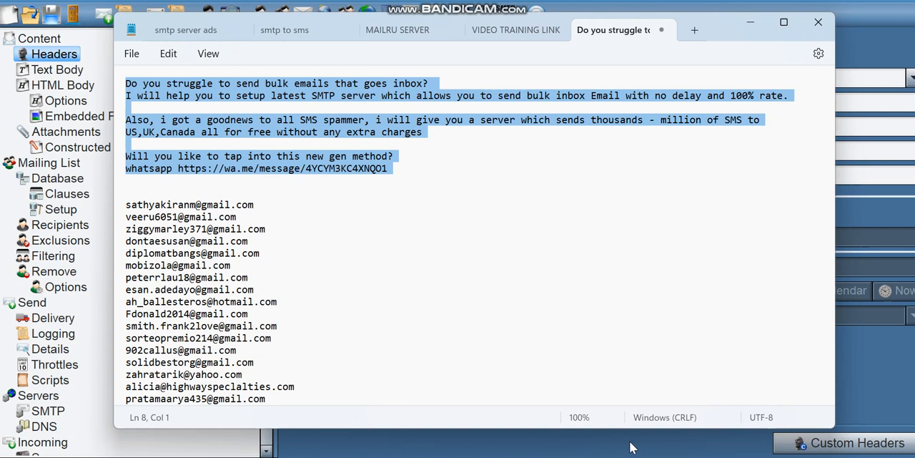
{"action": "left_click", "coordinate": [729, 444]}
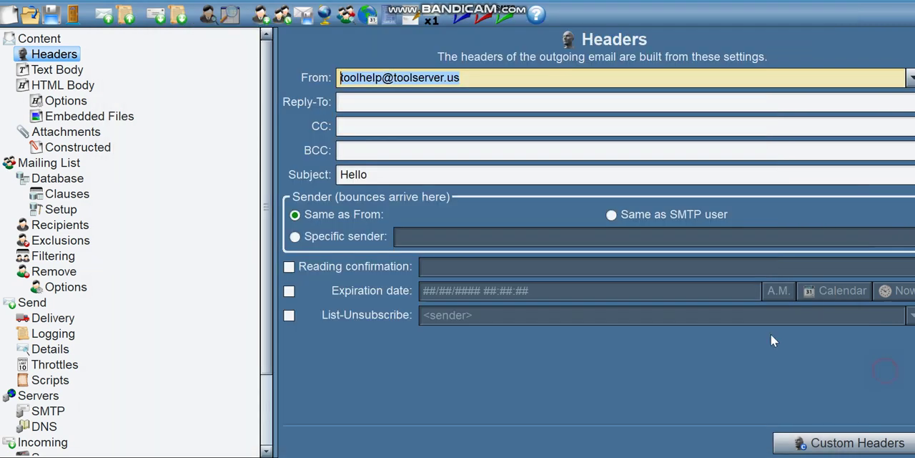
Step: Replace the subject 'Hello' with 'Get Free Inbox SMTP' and fill in the Gmail reply-to address
{"action": "left_click", "coordinate": [378, 175]}
{"action": "left_click_drag", "start_coordinate": [379, 175], "coordinate": [315, 178]}
{"action": "type", "text": "G"}
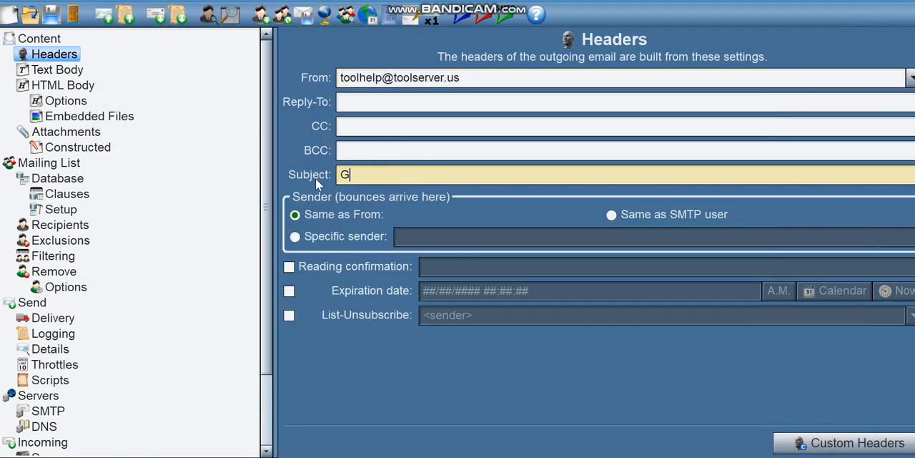
{"action": "type", "text": "e"}
{"action": "key", "text": "BackSpace"}
{"action": "type", "text": "ood "}
{"action": "type", "text": "News"}
{"action": "type", "text": " t"}
{"action": "key", "text": "BackSpace"}
{"action": "key", "text": "BackSpace"}
{"action": "key", "text": "BackSpace"}
{"action": "key", "text": "BackSpace"}
{"action": "key", "text": "BackSpace"}
{"action": "key", "text": "BackSpace"}
{"action": "key", "text": "BackSpace"}
{"action": "key", "text": "BackSpace"}
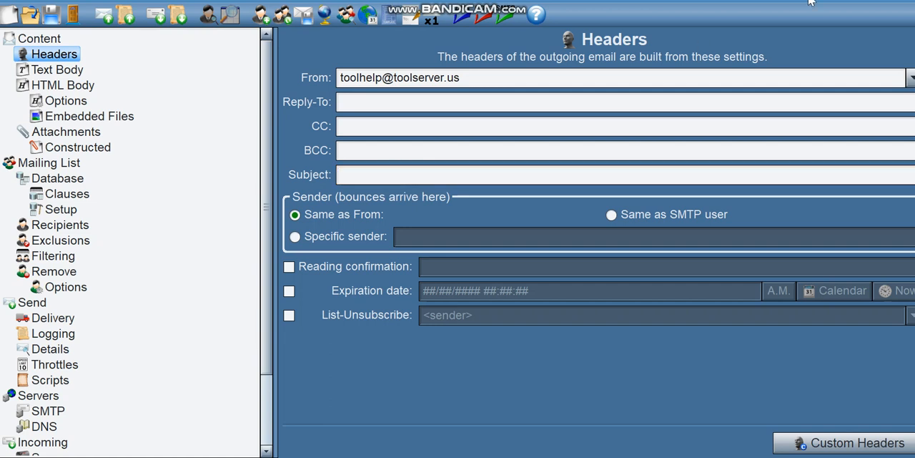
{"action": "type", "text": "Free Inb"}
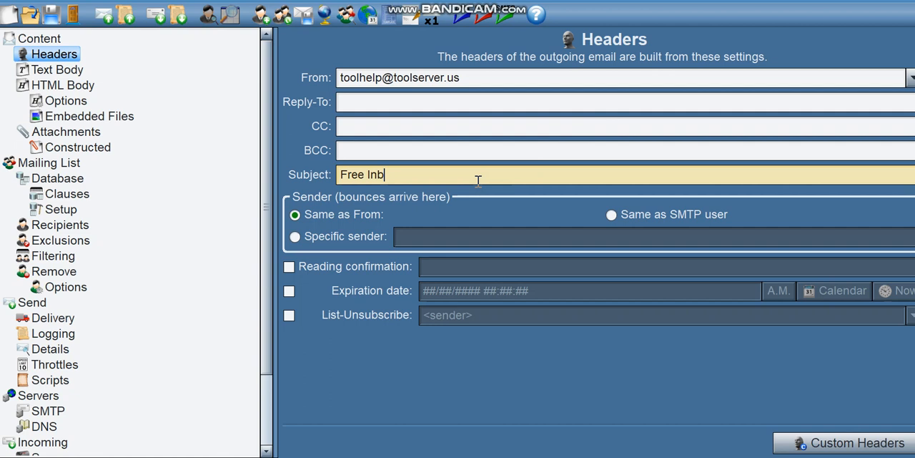
{"action": "type", "text": "ox SMT"}
{"action": "type", "text": "P"}
{"action": "left_click", "coordinate": [341, 175]}
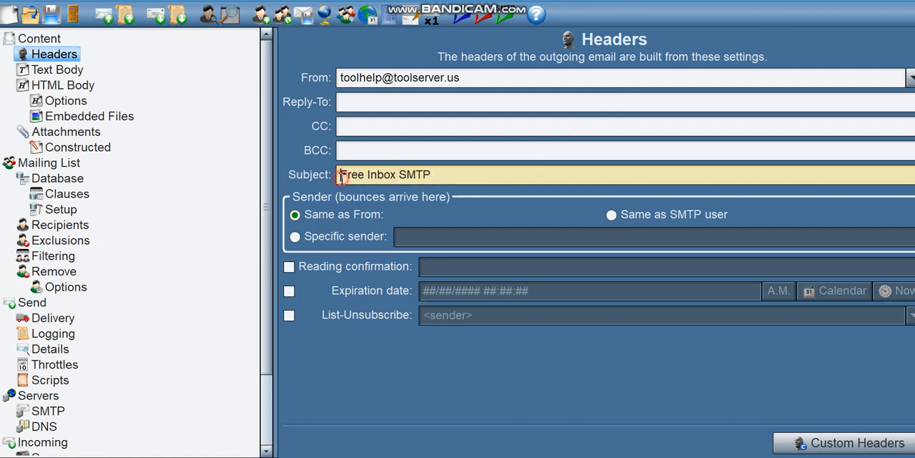
{"action": "type", "text": "©Ge"}
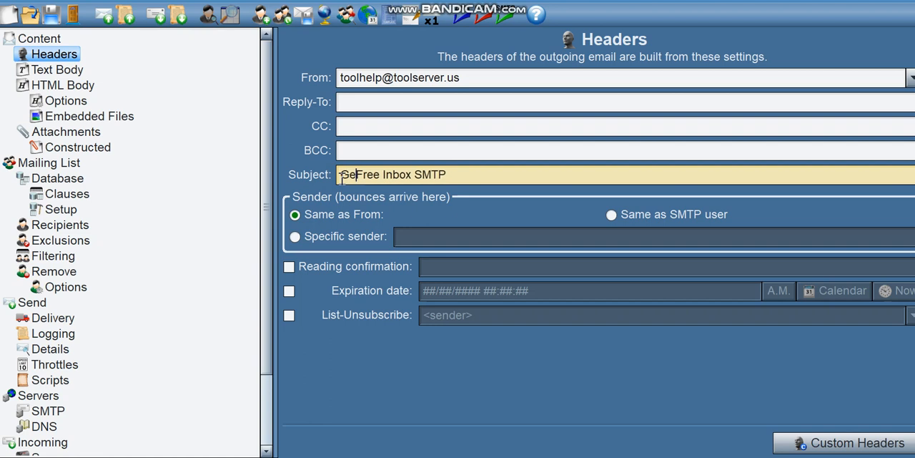
{"action": "type", "text": "t"}
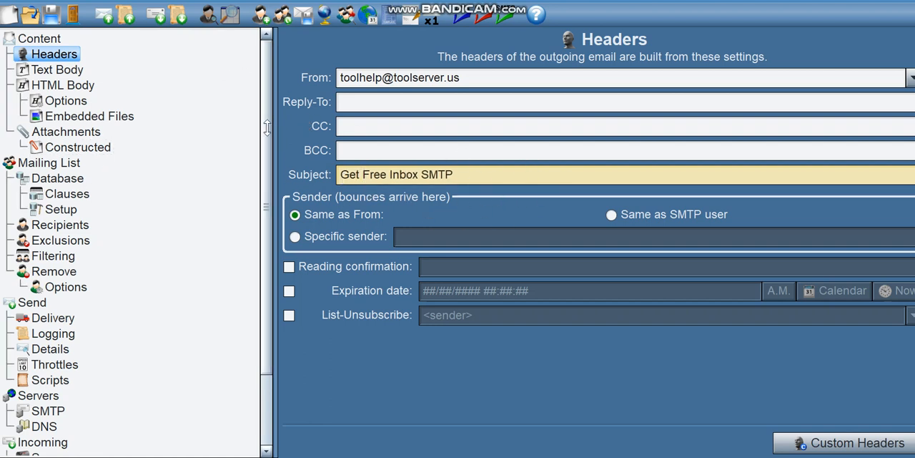
{"action": "scroll", "coordinate": [268, 189], "scroll_direction": "down", "scroll_amount": 1}
{"action": "scroll", "coordinate": [268, 189], "scroll_direction": "down", "scroll_amount": 2}
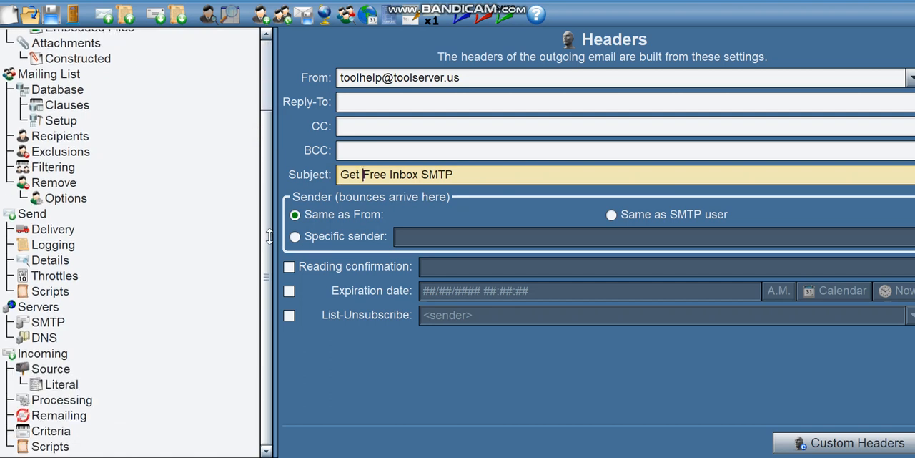
{"action": "left_click", "coordinate": [423, 101]}
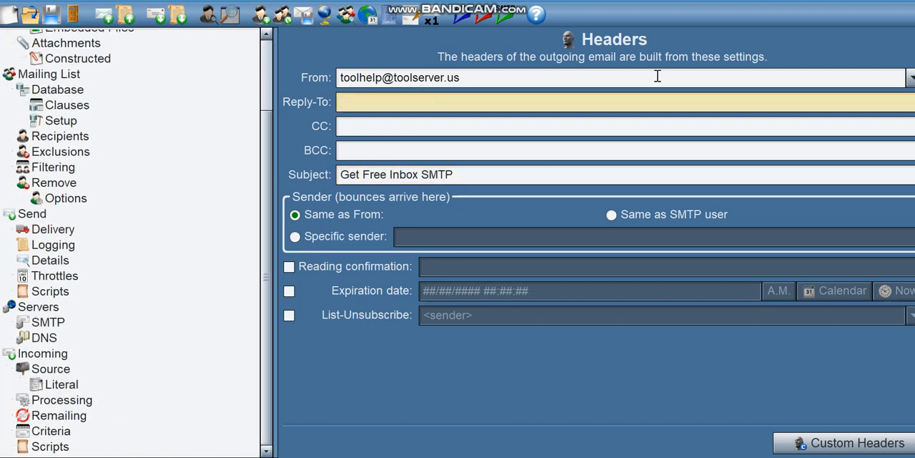
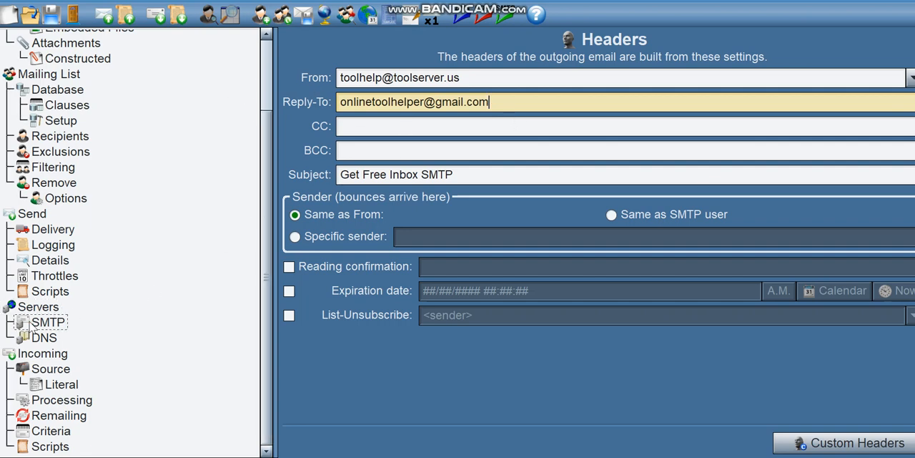
{"action": "left_click", "coordinate": [48, 322]}
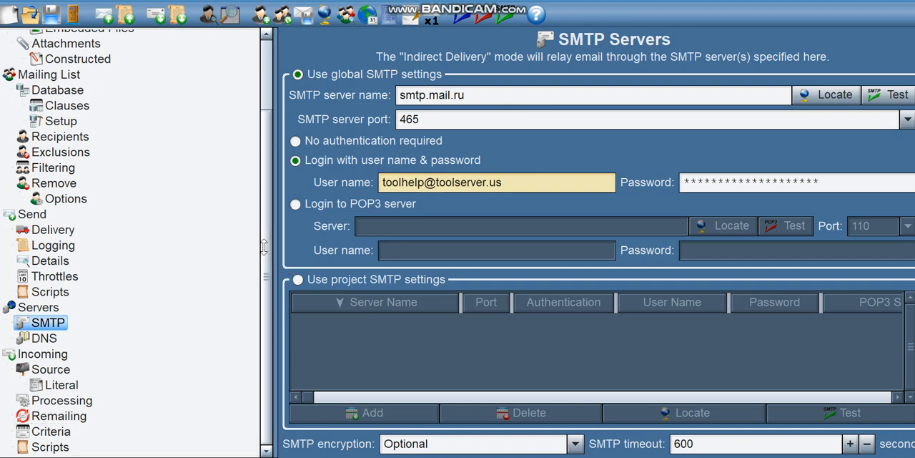
{"action": "scroll", "coordinate": [259, 272], "scroll_direction": "up", "scroll_amount": 5}
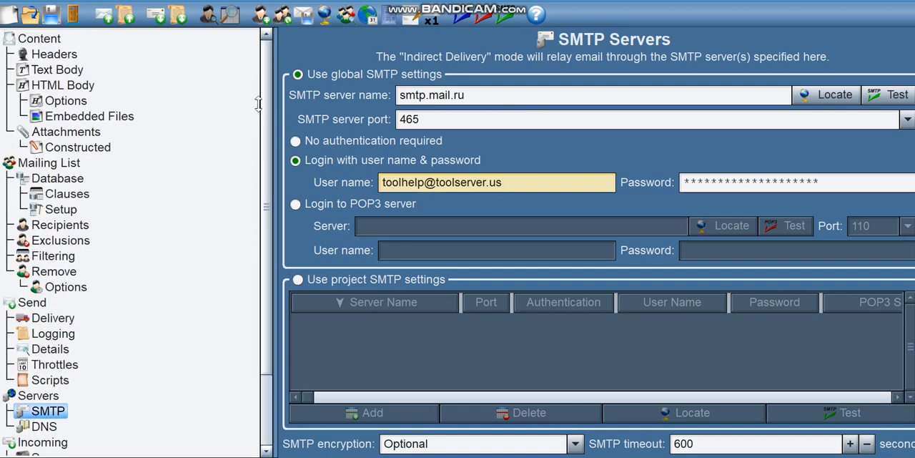
{"action": "left_click", "coordinate": [55, 54]}
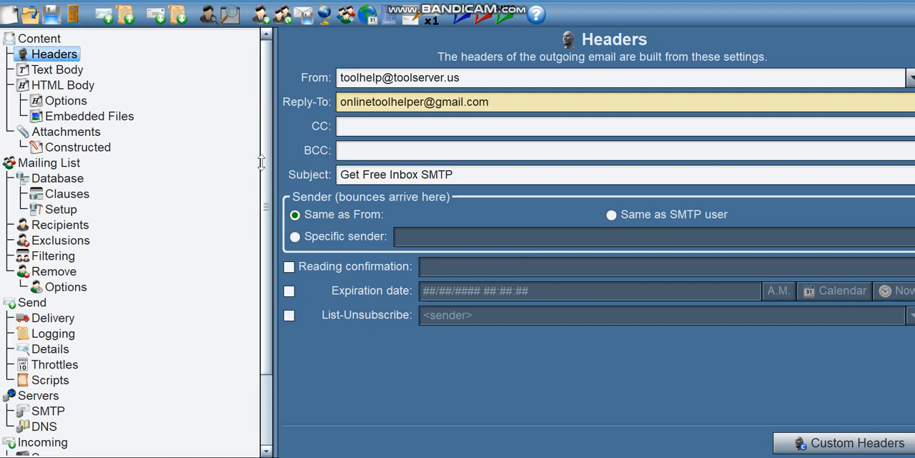
{"action": "mouse_move", "coordinate": [266, 115]}
{"action": "left_mouse_down"}
{"action": "mouse_move", "coordinate": [262, 223]}
{"action": "mouse_move", "coordinate": [266, 103]}
{"action": "left_mouse_up"}
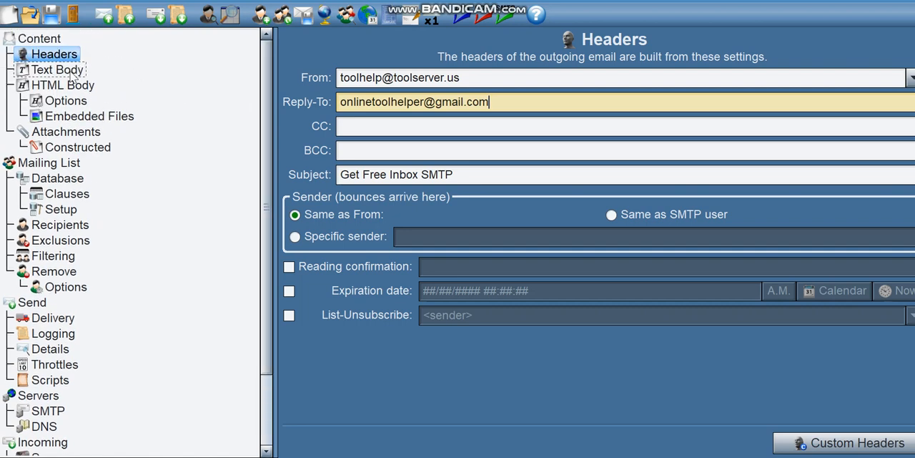
Step: Clear the old 'Hello, this just a test' line from the Text Body and reopen the Notepad draft
{"action": "left_click", "coordinate": [57, 69]}
{"action": "left_click_drag", "start_coordinate": [429, 143], "coordinate": [313, 142]}
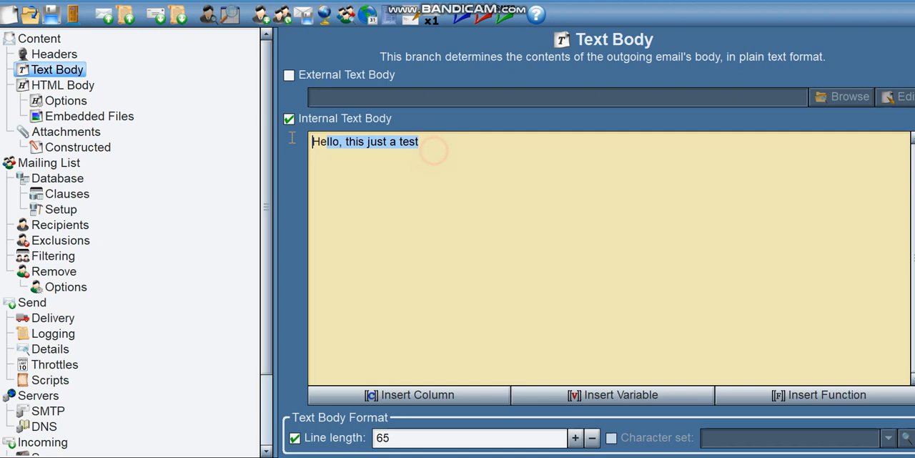
{"action": "key", "text": "Delete"}
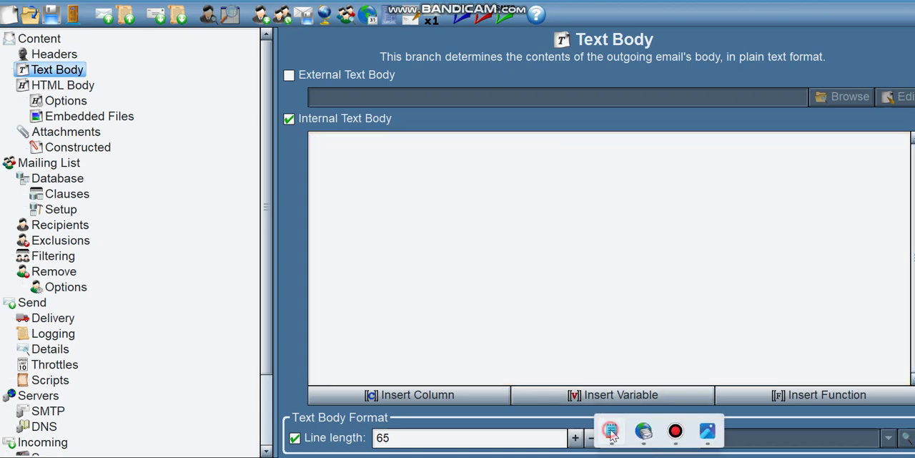
{"action": "left_click", "coordinate": [611, 430]}
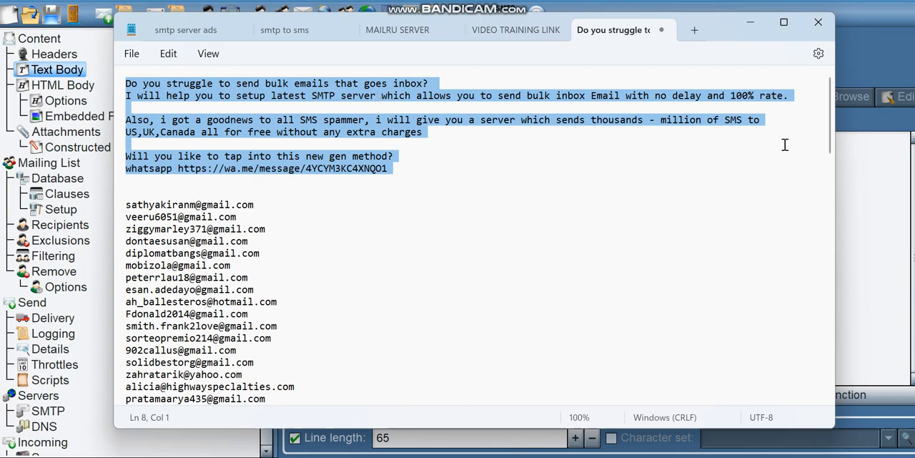
{"action": "scroll", "coordinate": [472, 236], "scroll_direction": "down", "scroll_amount": 10}
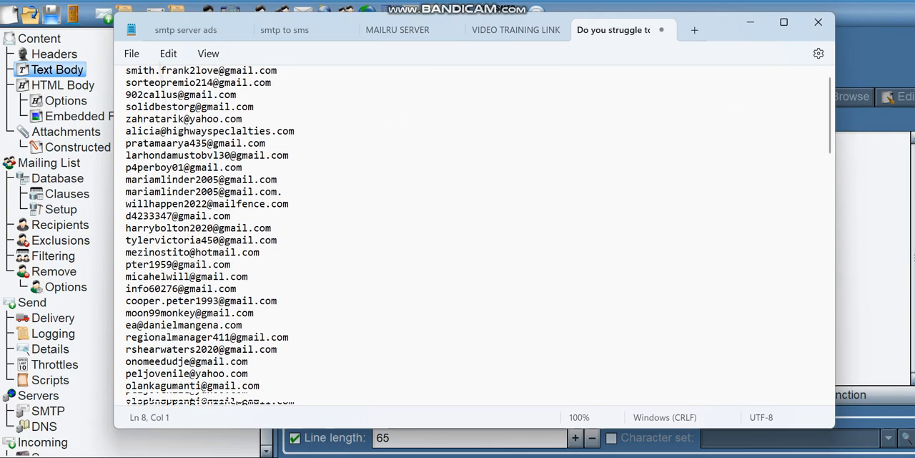
{"action": "scroll", "coordinate": [472, 235], "scroll_direction": "down", "scroll_amount": 10}
{"action": "scroll", "coordinate": [472, 236], "scroll_direction": "down", "scroll_amount": 10}
{"action": "scroll", "coordinate": [472, 236], "scroll_direction": "up", "scroll_amount": 20}
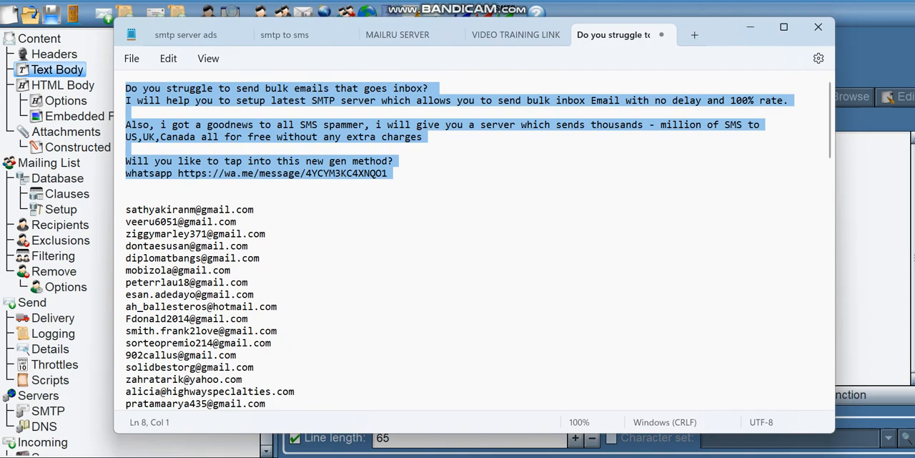
{"action": "scroll", "coordinate": [472, 236], "scroll_direction": "down", "scroll_amount": 10}
{"action": "scroll", "coordinate": [472, 236], "scroll_direction": "down", "scroll_amount": 10}
{"action": "scroll", "coordinate": [472, 236], "scroll_direction": "down", "scroll_amount": 5}
{"action": "scroll", "coordinate": [472, 236], "scroll_direction": "down", "scroll_amount": 10}
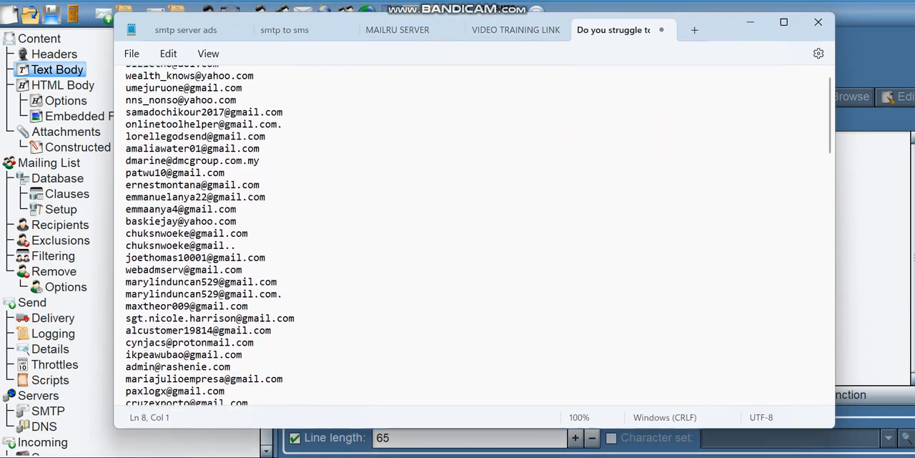
{"action": "scroll", "coordinate": [472, 236], "scroll_direction": "down", "scroll_amount": 10}
{"action": "scroll", "coordinate": [472, 236], "scroll_direction": "down", "scroll_amount": 10}
{"action": "scroll", "coordinate": [472, 236], "scroll_direction": "down", "scroll_amount": 10}
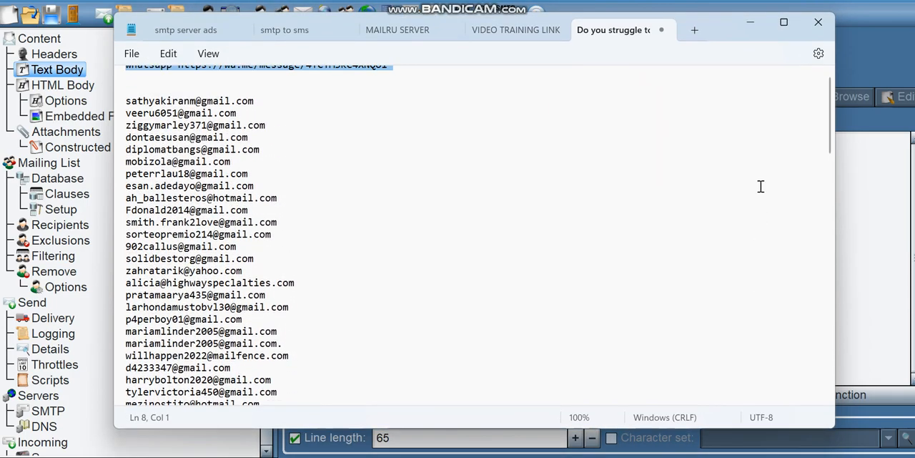
{"action": "scroll", "coordinate": [472, 236], "scroll_direction": "up", "scroll_amount": 5}
{"action": "scroll", "coordinate": [472, 236], "scroll_direction": "up", "scroll_amount": 5}
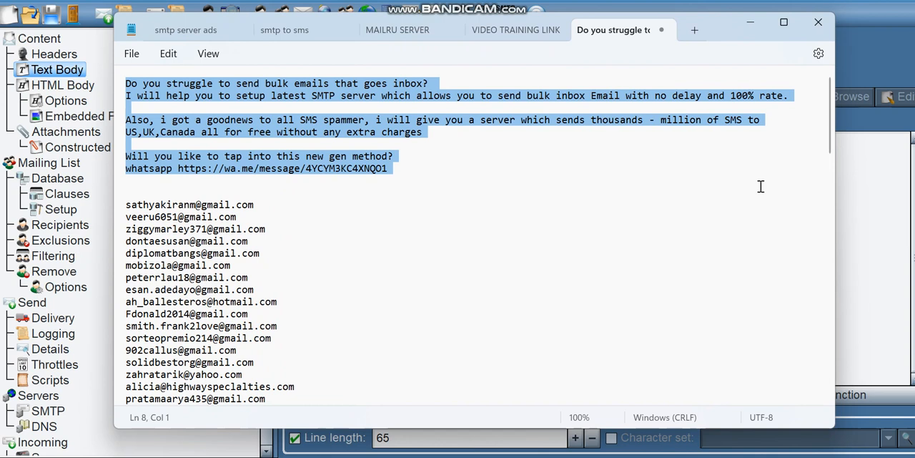
Step: Minimize Notepad to reveal the mailer's empty text body
{"action": "left_click", "coordinate": [750, 22]}
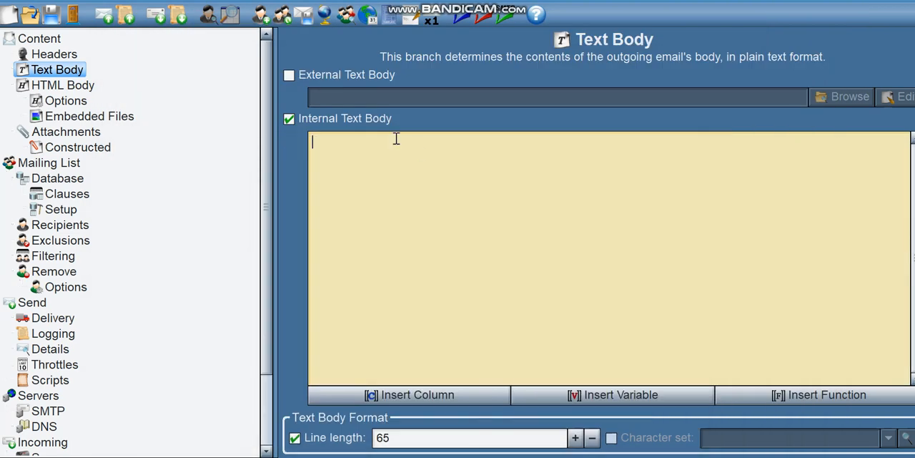
Step: Paste the promo message into the text body and correct the country list to USA,UK,Canada
{"action": "left_click", "coordinate": [394, 168]}
{"action": "key", "text": "ctrl+v"}
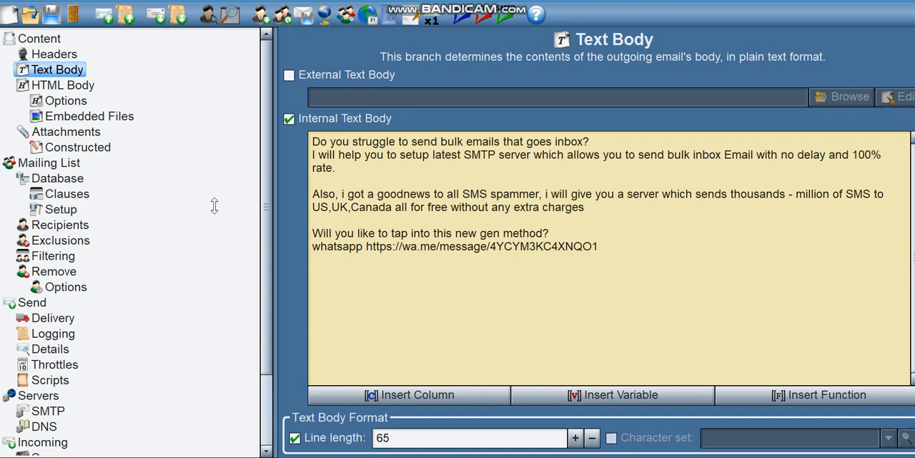
{"action": "left_click", "coordinate": [396, 259]}
{"action": "left_click", "coordinate": [542, 191]}
{"action": "left_click", "coordinate": [329, 206]}
{"action": "type", "text": "A"}
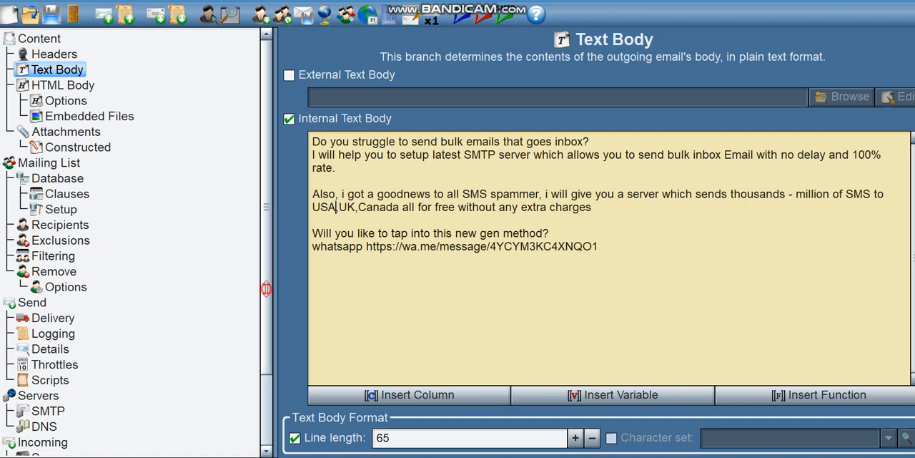
{"action": "scroll", "coordinate": [264, 293], "scroll_direction": "down", "scroll_amount": 1}
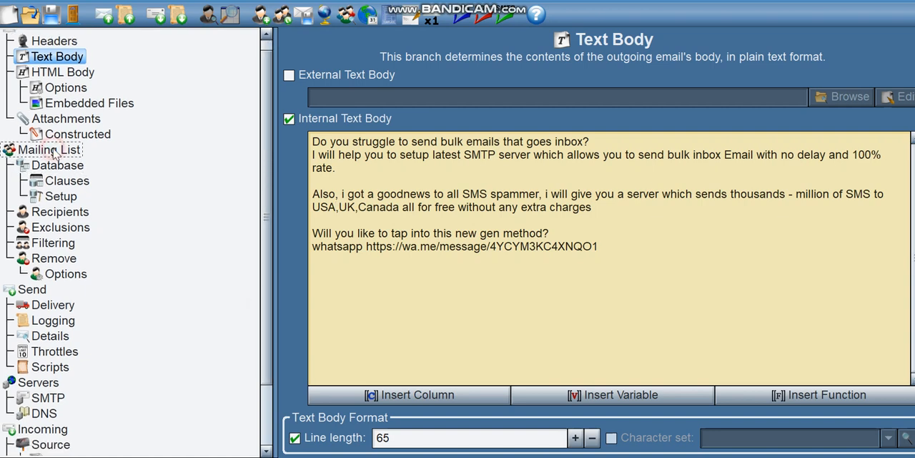
Step: Switch the Mailing List to the internal option and copy the recipient addresses from Notepad
{"action": "left_click", "coordinate": [48, 150]}
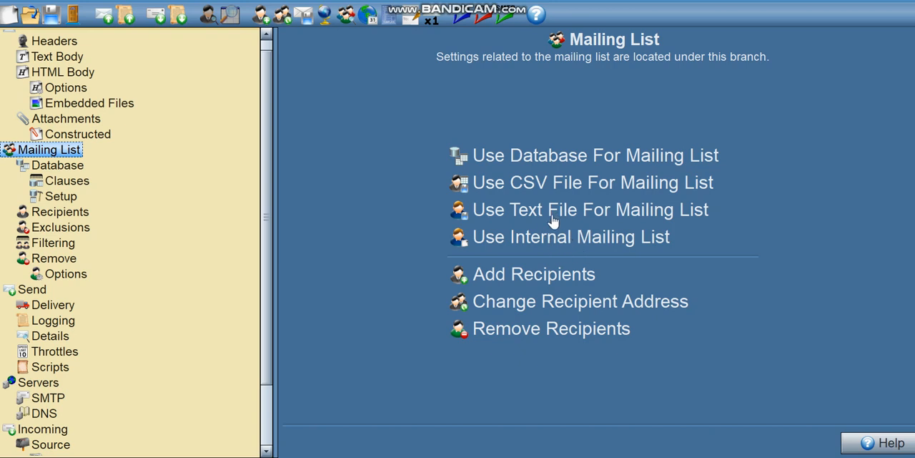
{"action": "left_click", "coordinate": [563, 245]}
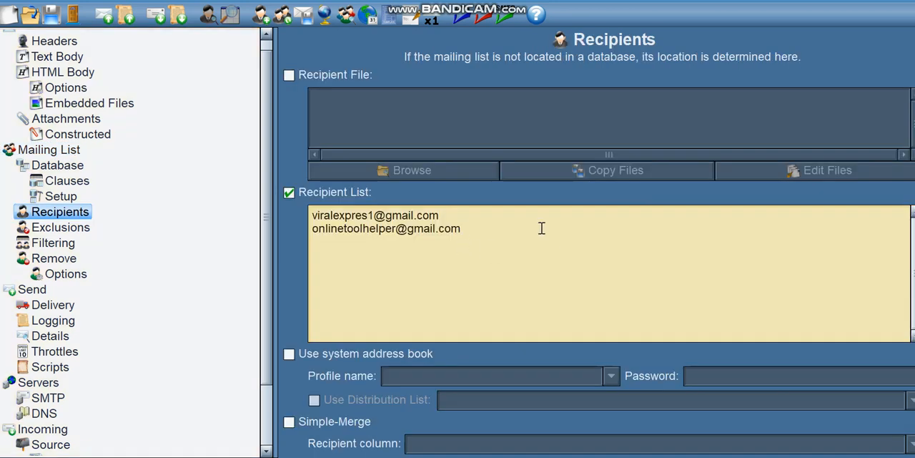
{"action": "left_click", "coordinate": [542, 227]}
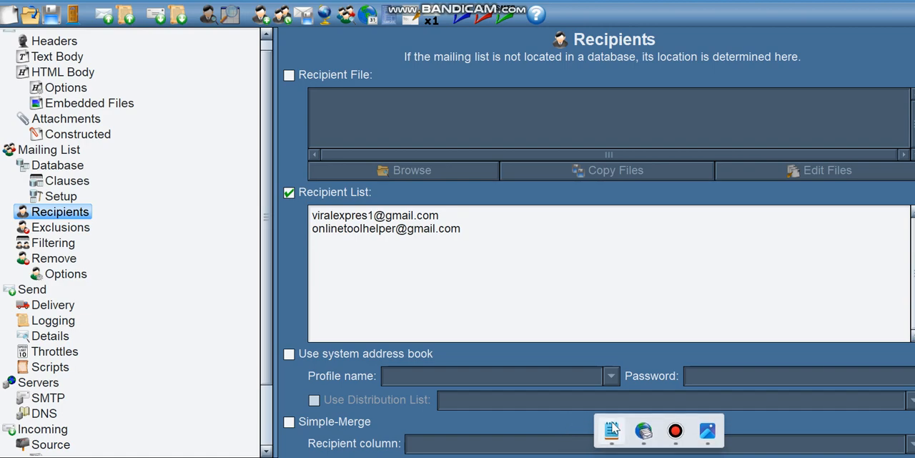
{"action": "left_click", "coordinate": [614, 426]}
{"action": "left_click_drag", "start_coordinate": [126, 204], "coordinate": [314, 408]}
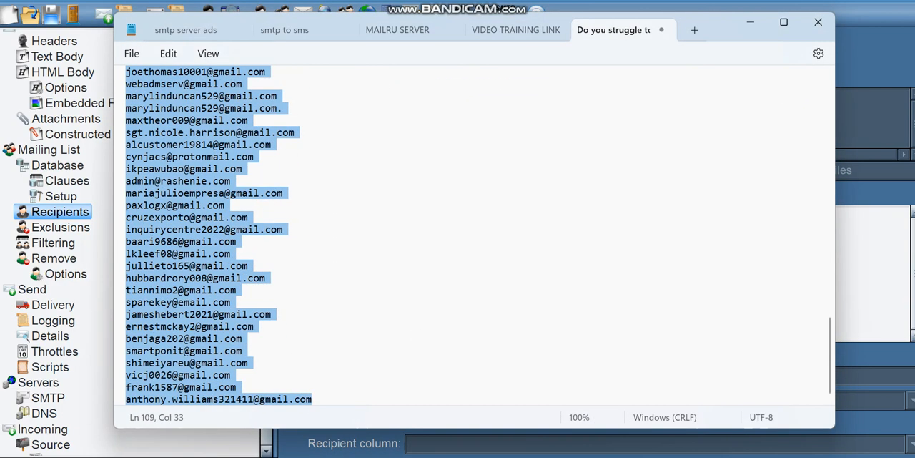
{"action": "key", "text": "ctrl+c"}
{"action": "left_click", "coordinate": [750, 23]}
{"action": "key", "text": "ctrl+a"}
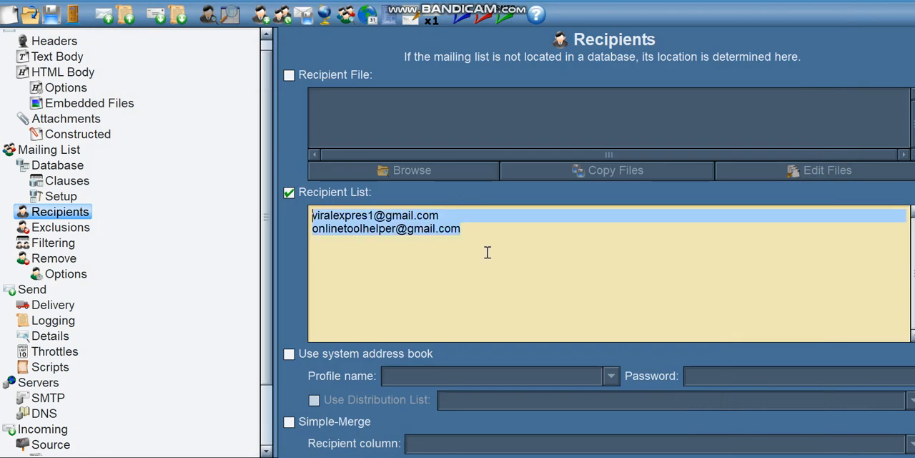
{"action": "key", "text": "ctrl+v"}
{"action": "mouse_move", "coordinate": [500, 322]}
{"action": "left_mouse_down"}
{"action": "mouse_move", "coordinate": [446, 188]}
{"action": "mouse_move", "coordinate": [458, 343]}
{"action": "left_mouse_up"}
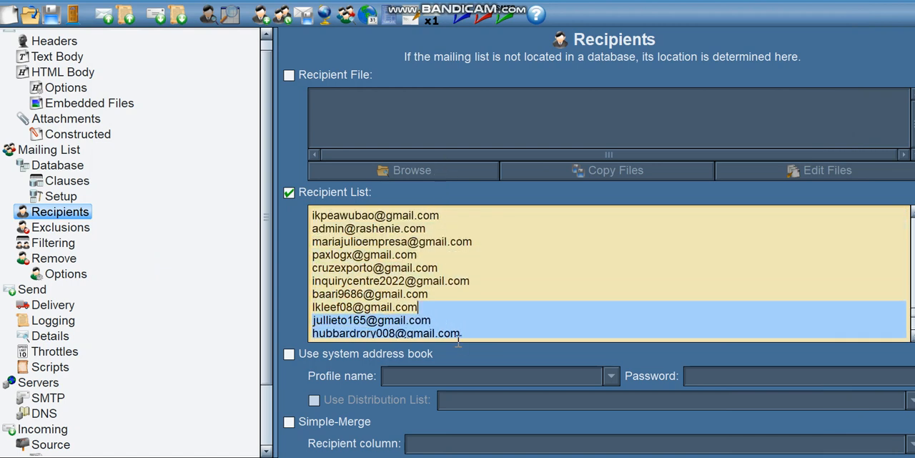
{"action": "left_click", "coordinate": [482, 280]}
{"action": "key", "text": "Return"}
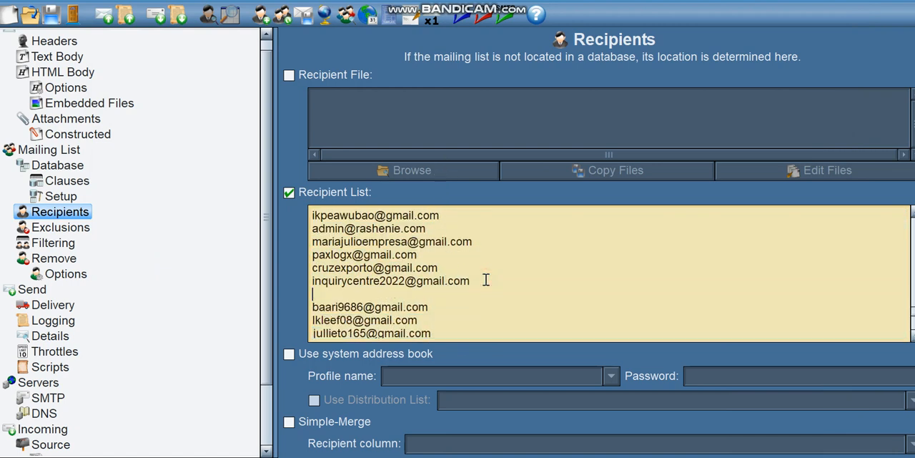
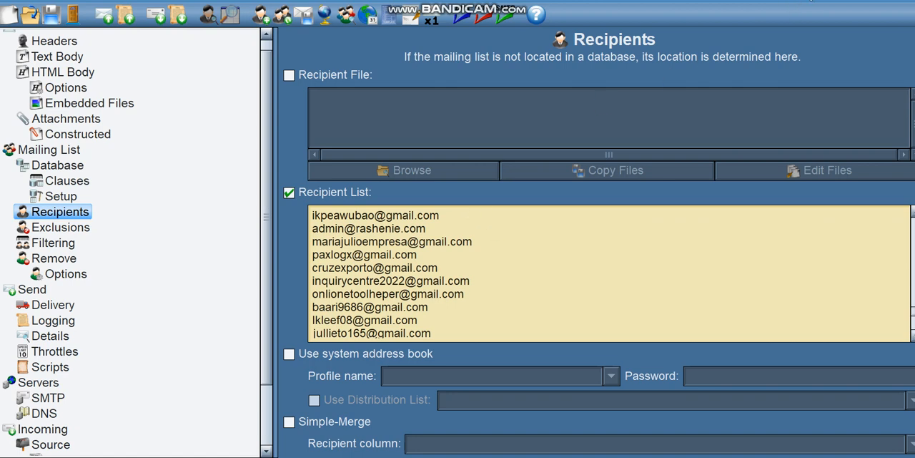
{"action": "left_click", "coordinate": [815, 7]}
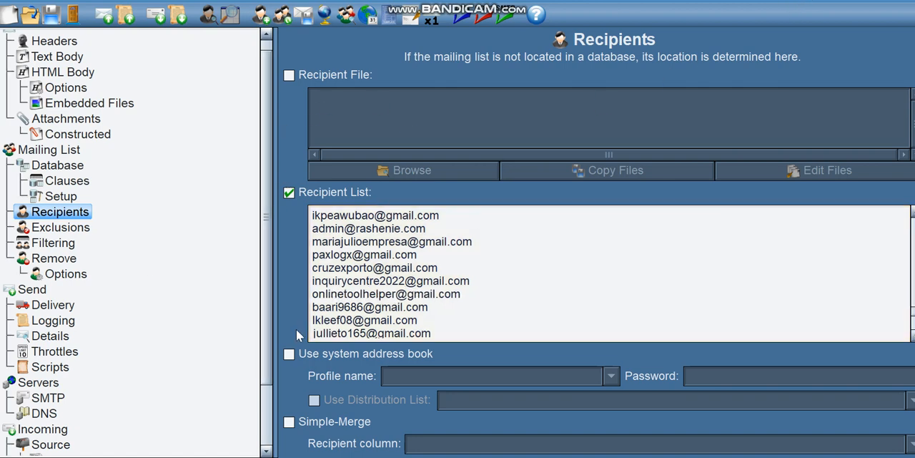
Step: Start Send Messages from the Send page and ignore the sender domain warning
{"action": "left_click", "coordinate": [32, 289]}
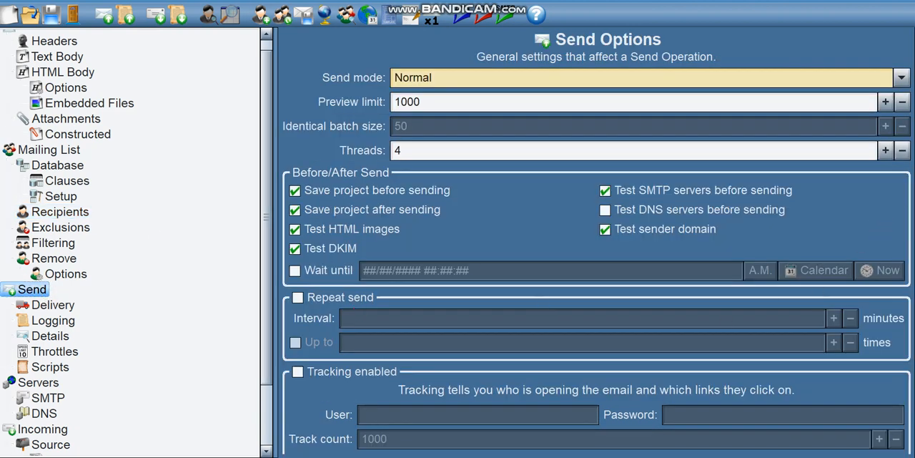
{"action": "scroll", "coordinate": [594, 243], "scroll_direction": "down", "scroll_amount": 3}
{"action": "scroll", "coordinate": [593, 243], "scroll_direction": "down", "scroll_amount": 2}
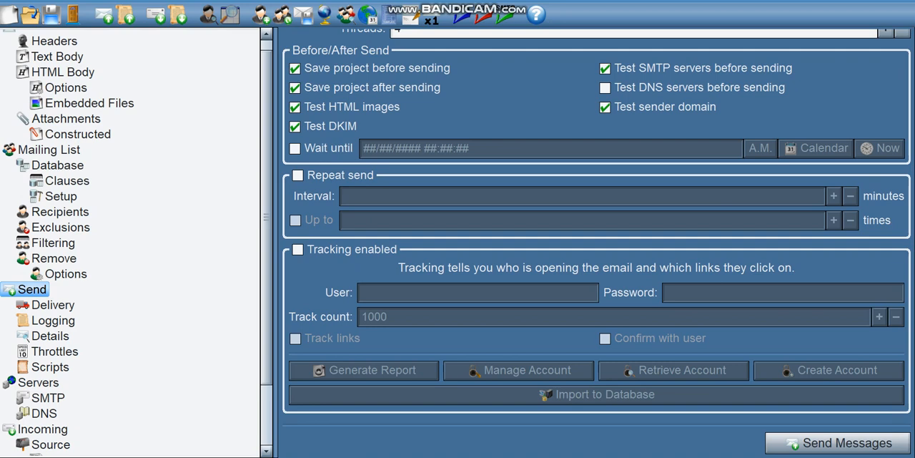
{"action": "left_click", "coordinate": [839, 442]}
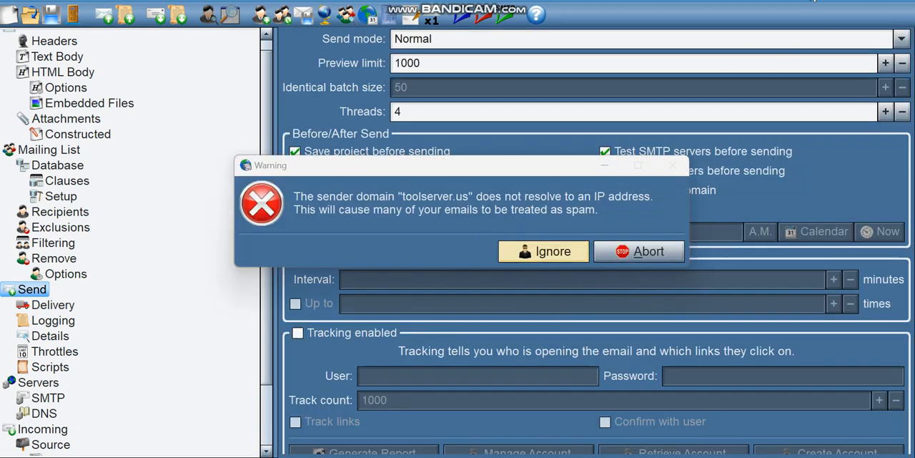
{"action": "left_click", "coordinate": [543, 251]}
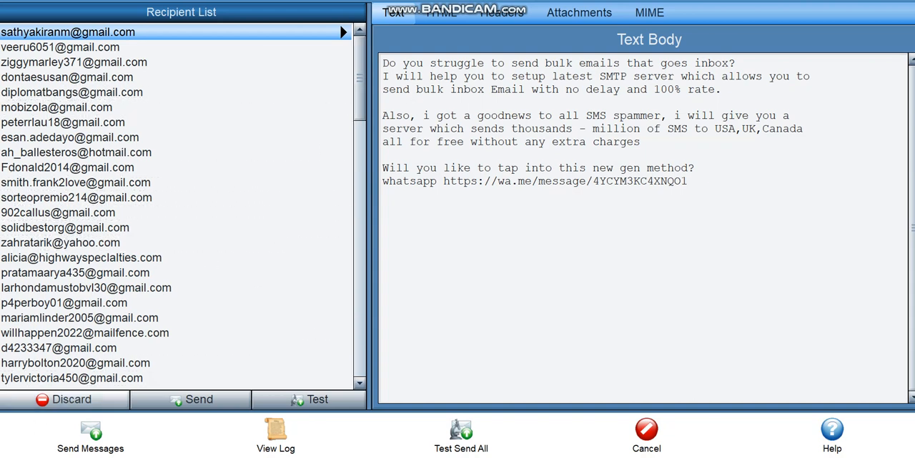
Step: Confirm Send Messages in the preview to launch the bulk send to all recipients
{"action": "left_click", "coordinate": [95, 436]}
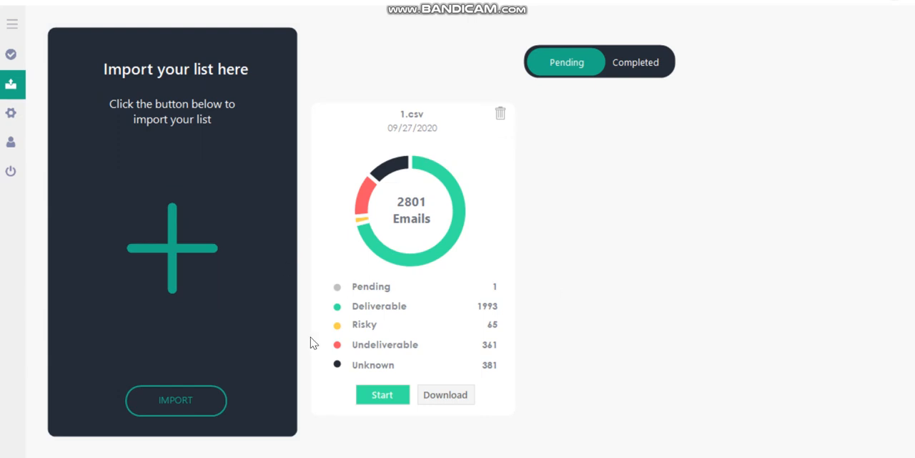
Step: Open Single Email Verification in the email validator's sidebar
{"action": "left_click", "coordinate": [11, 55]}
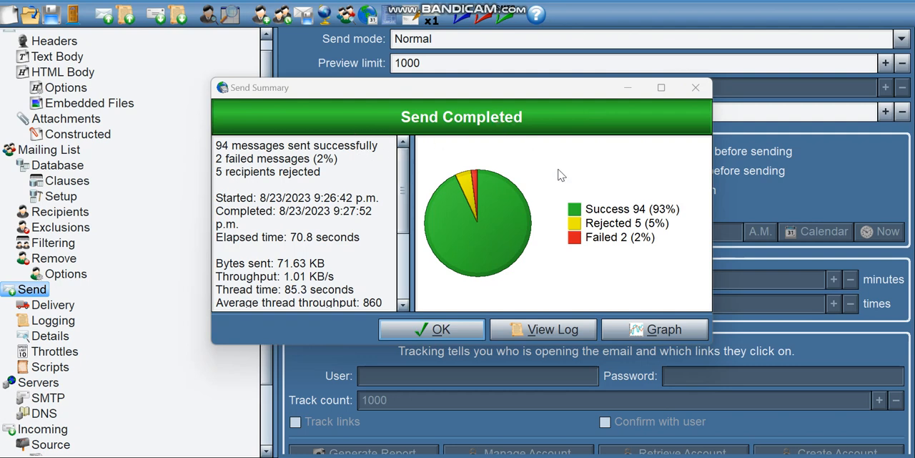
Step: Highlight the success and failure shares in the Send Summary pie chart legend
{"action": "left_click", "coordinate": [647, 210]}
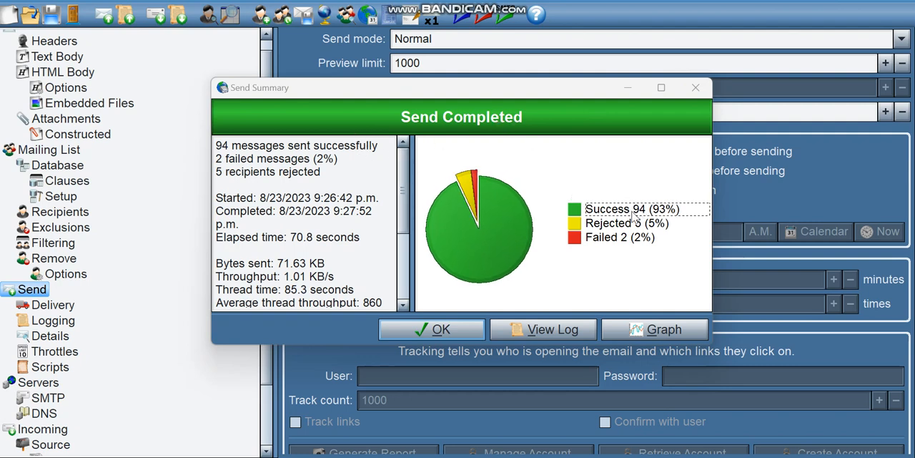
{"action": "left_click", "coordinate": [620, 231]}
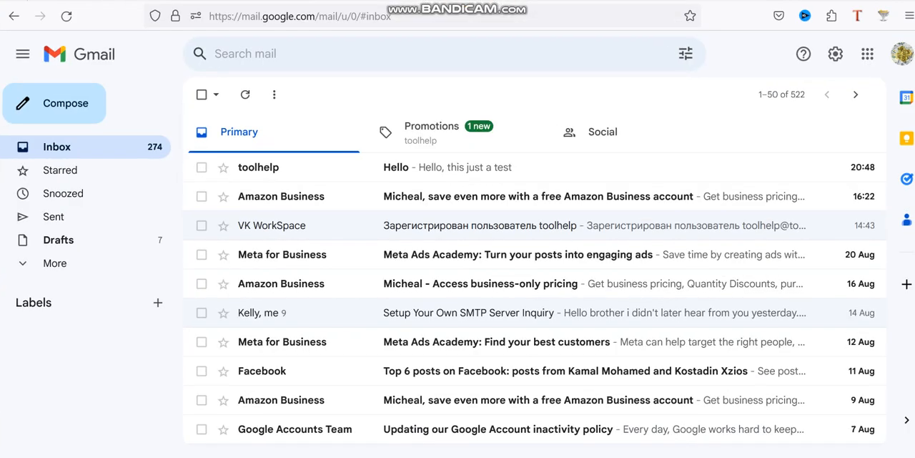
Step: Refresh the inbox, view the arrived 'Get Free Inbox SMTP' message and select its promo body text
{"action": "left_click", "coordinate": [245, 94]}
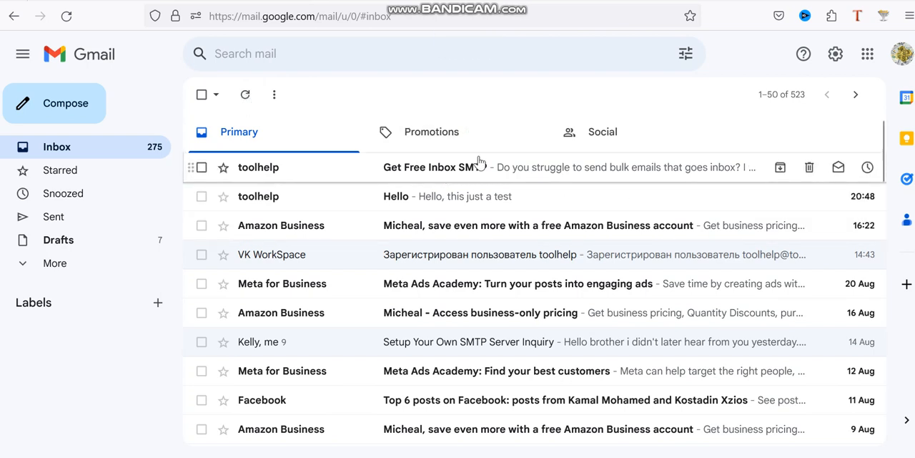
{"action": "left_click", "coordinate": [514, 167]}
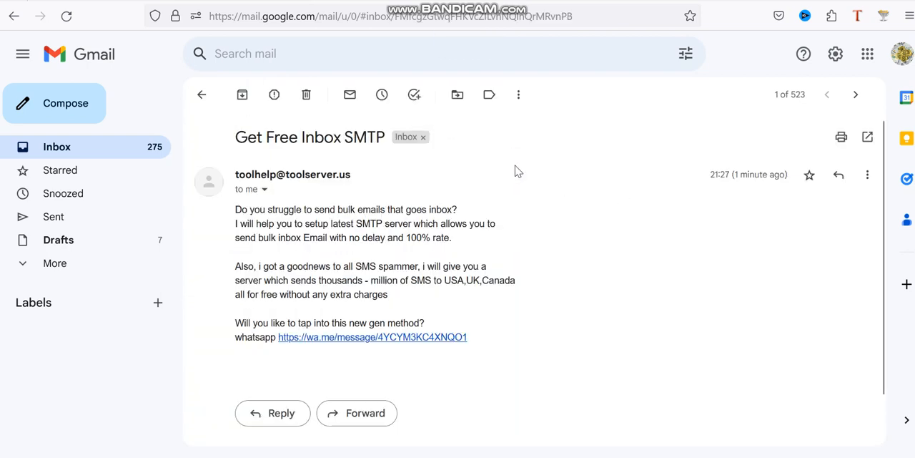
{"action": "mouse_move", "coordinate": [240, 209]}
{"action": "left_mouse_down"}
{"action": "mouse_move", "coordinate": [450, 218]}
{"action": "mouse_move", "coordinate": [437, 323]}
{"action": "left_mouse_up"}
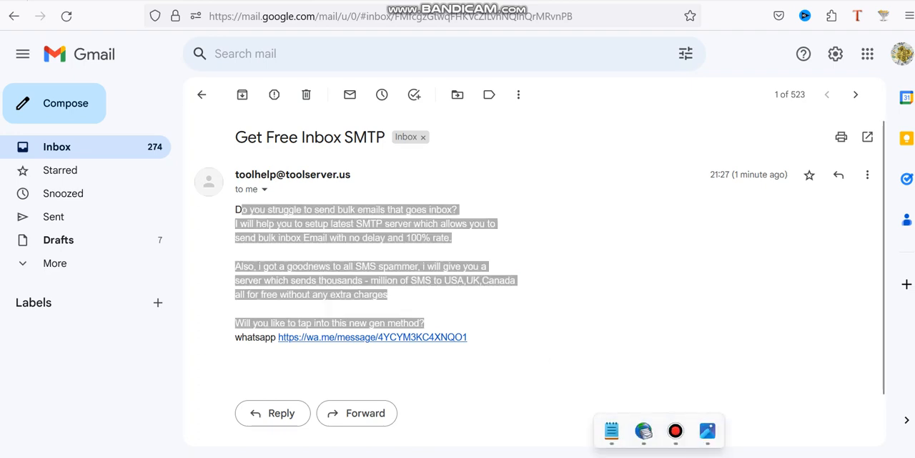
{"action": "left_click", "coordinate": [706, 432]}
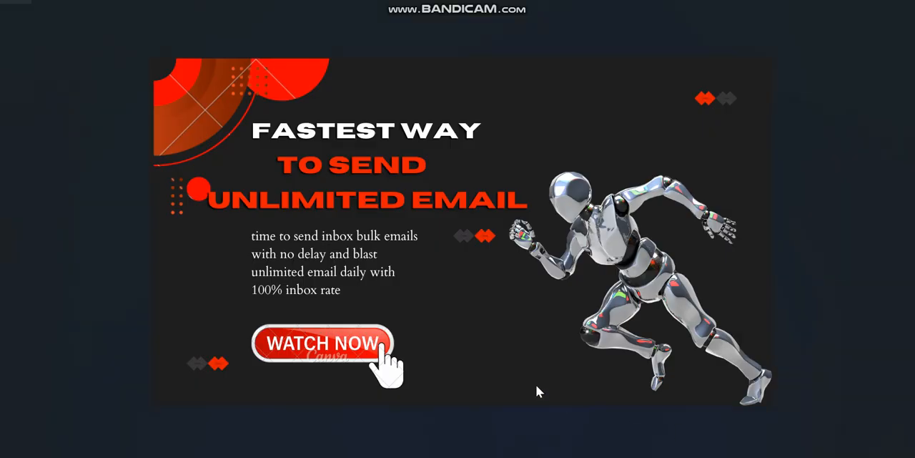